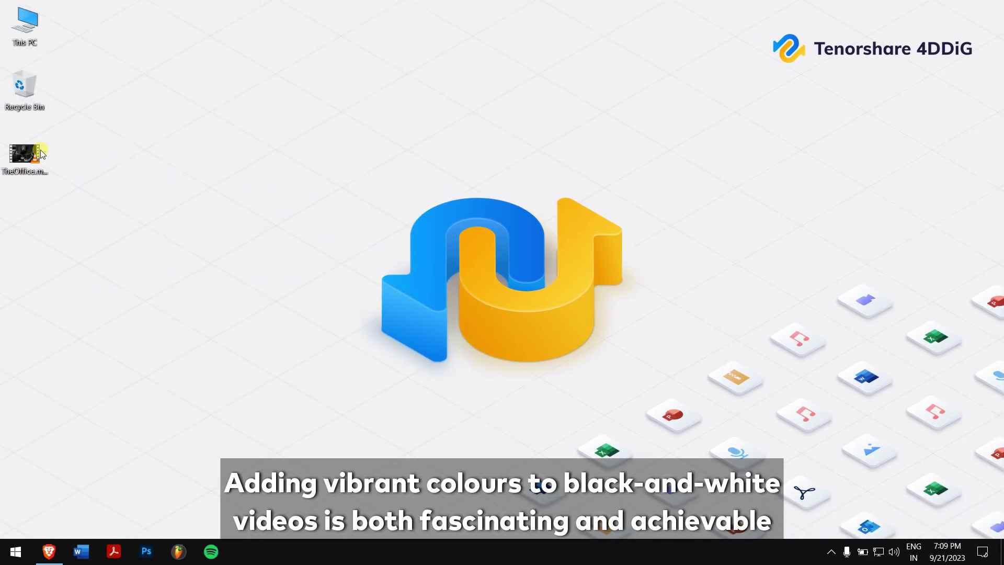
Preview the original black-and-white TheOffice.mp4, then bring up the 4DDiG Video Repair page in Brave and scroll down.
double_click(27, 151)
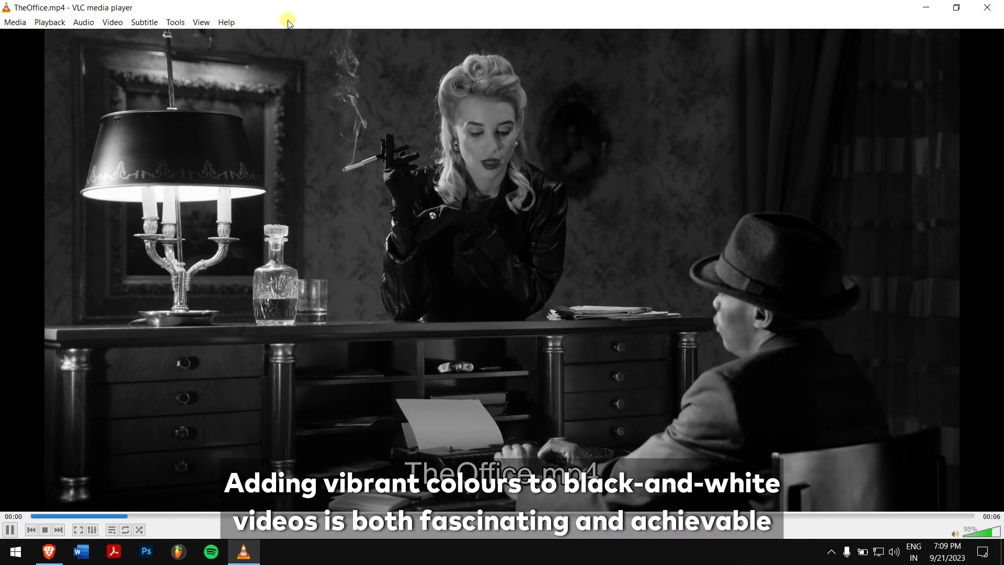
left_click_drag(311, 6, 310, 35)
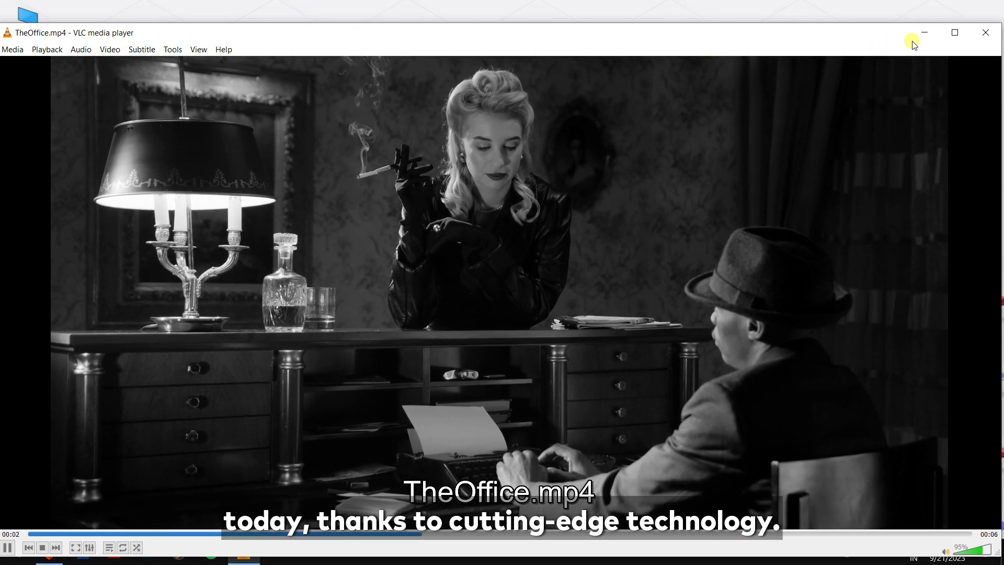
left_click(996, 37)
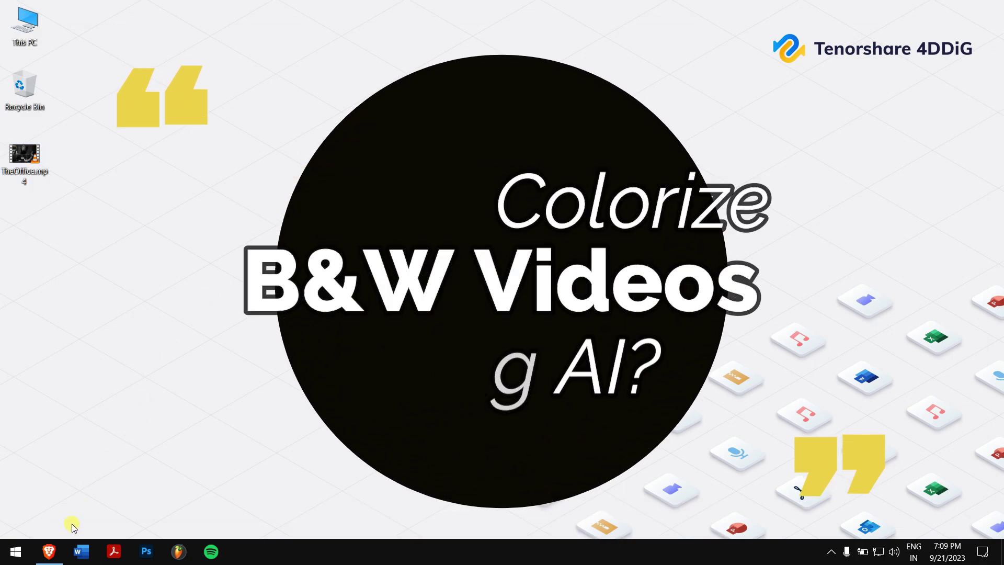
left_click(49, 552)
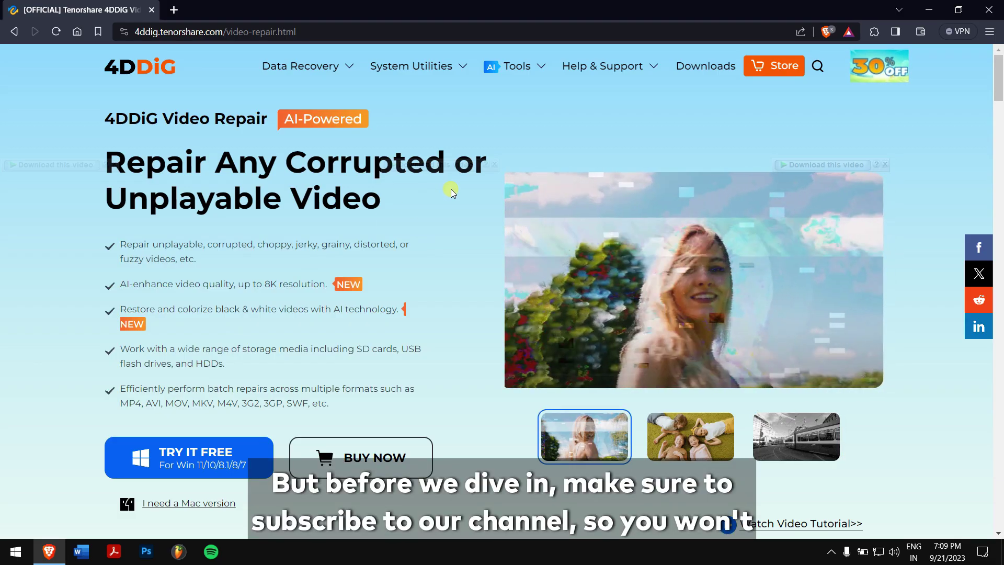
middle_click(494, 185)
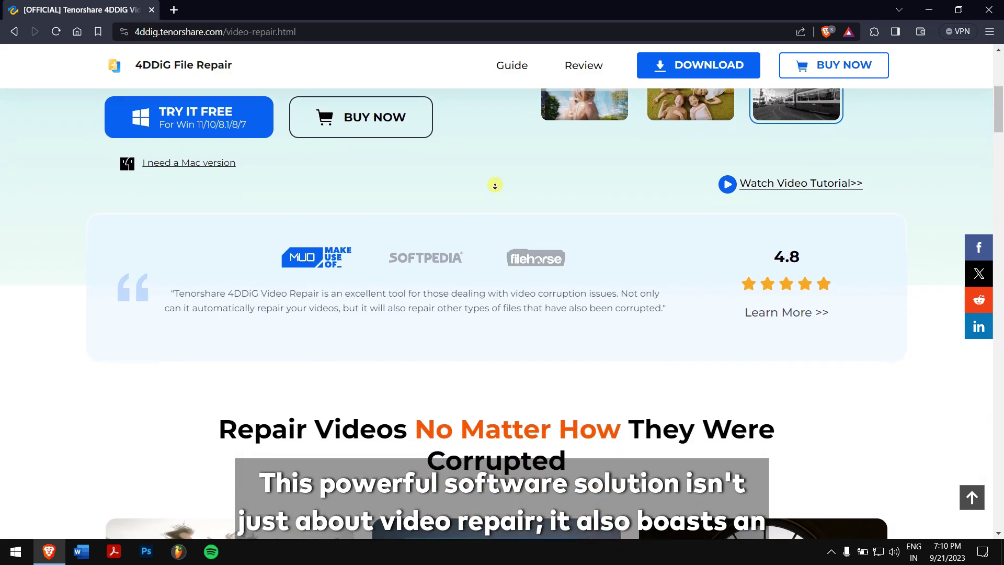
left_click(496, 187)
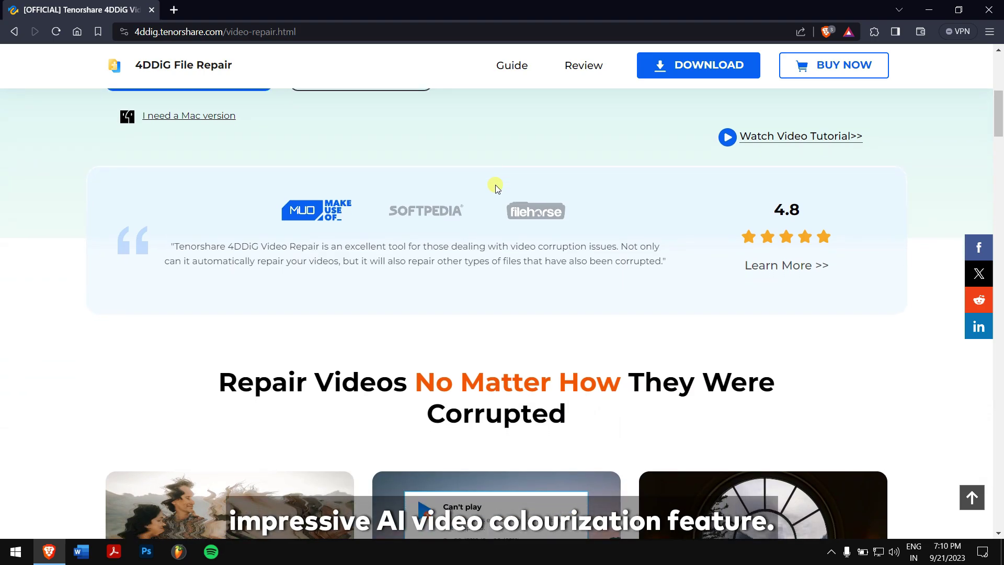
left_click_drag(1000, 115, 1000, 222)
left_click_drag(795, 216, 938, 308)
scroll(938, 306, "down", 4)
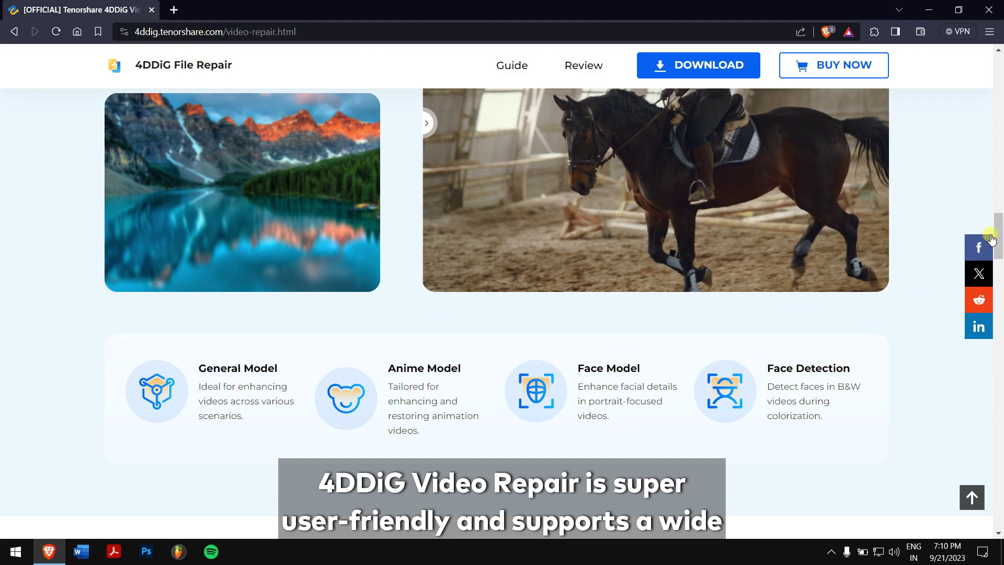
left_click_drag(993, 237, 999, 191)
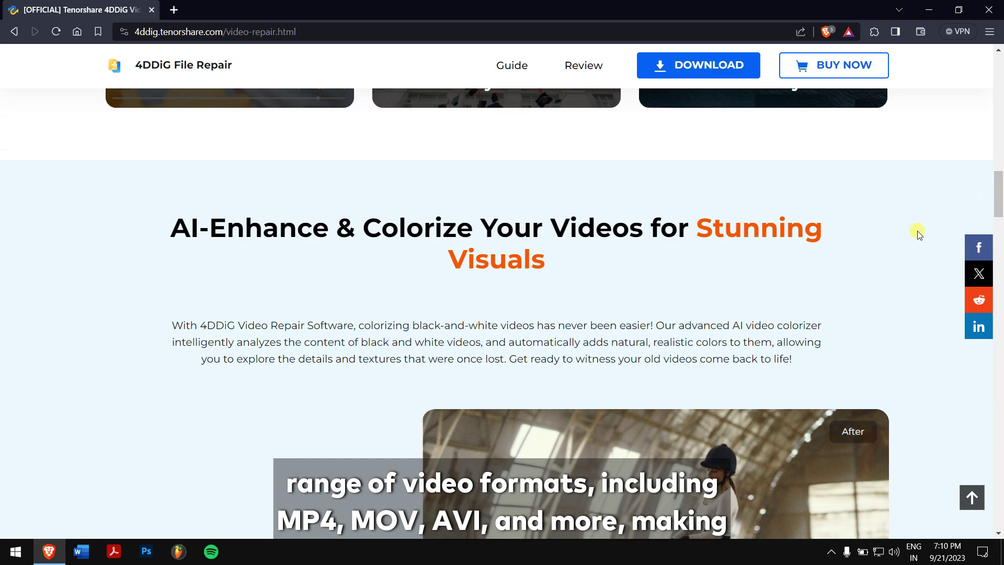
left_click_drag(987, 203, 998, 283)
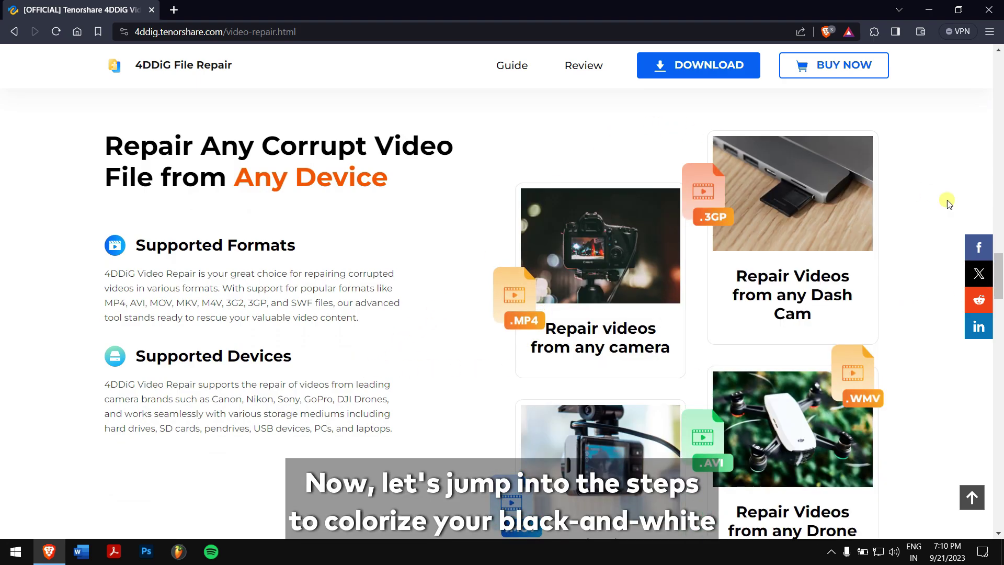
left_click_drag(1000, 269, 998, 65)
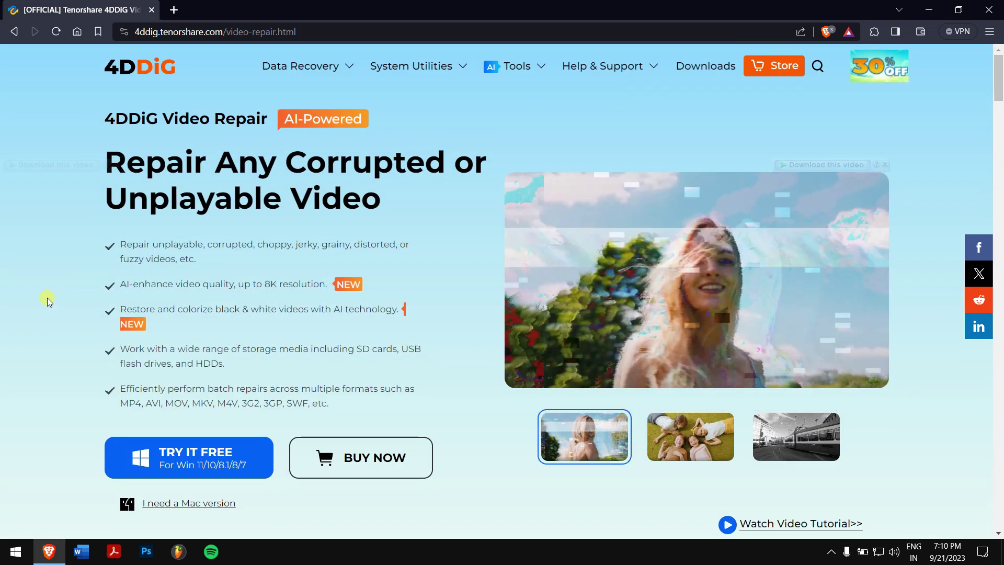
Download the free Windows version of 4DDiG File Repair with TRY IT FREE.
left_click(188, 462)
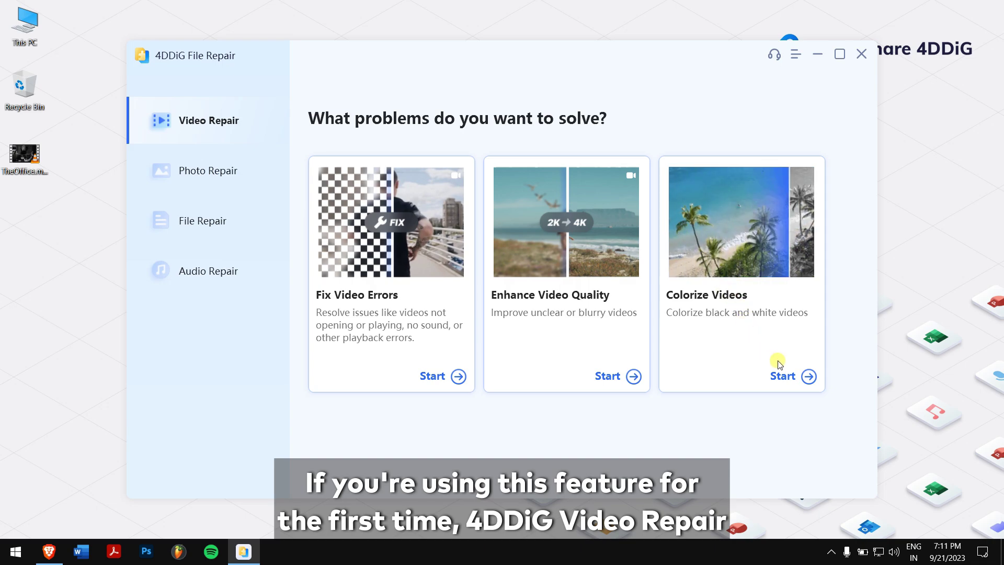
Import TheOffice.mp4 from the Desktop into Colorize Videos and dismiss the import-complete message.
left_click(809, 376)
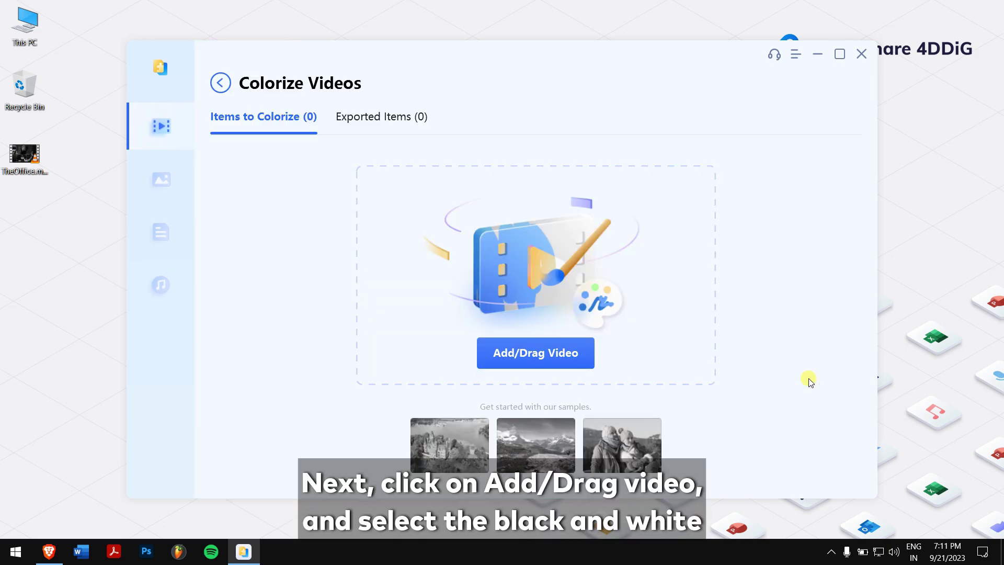
left_click(527, 363)
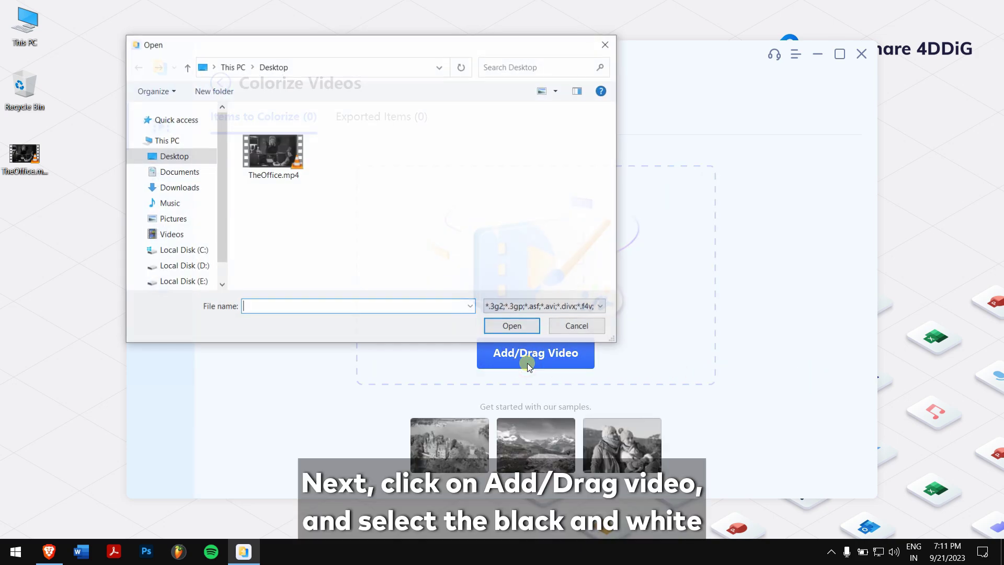
left_click(273, 151)
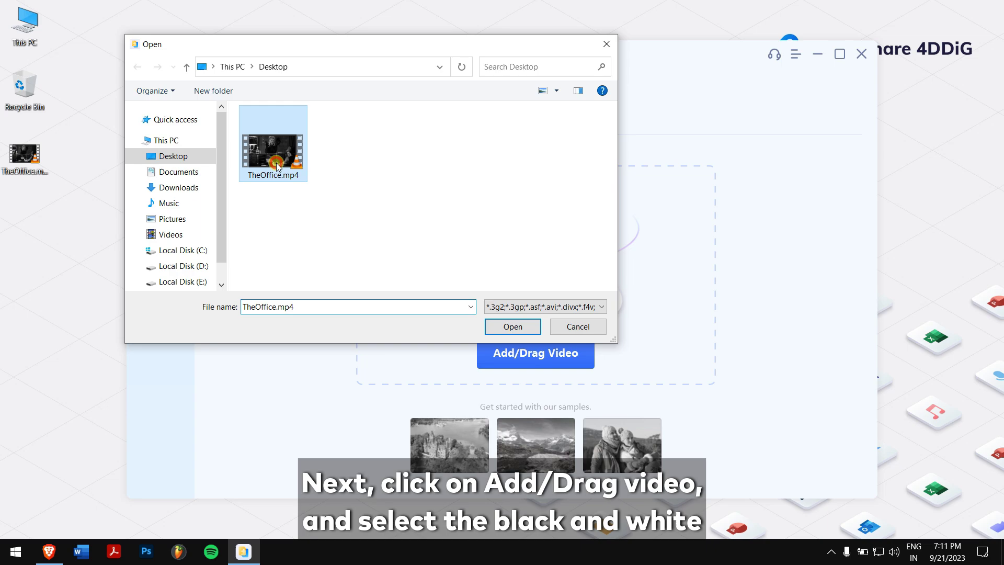
left_click(513, 327)
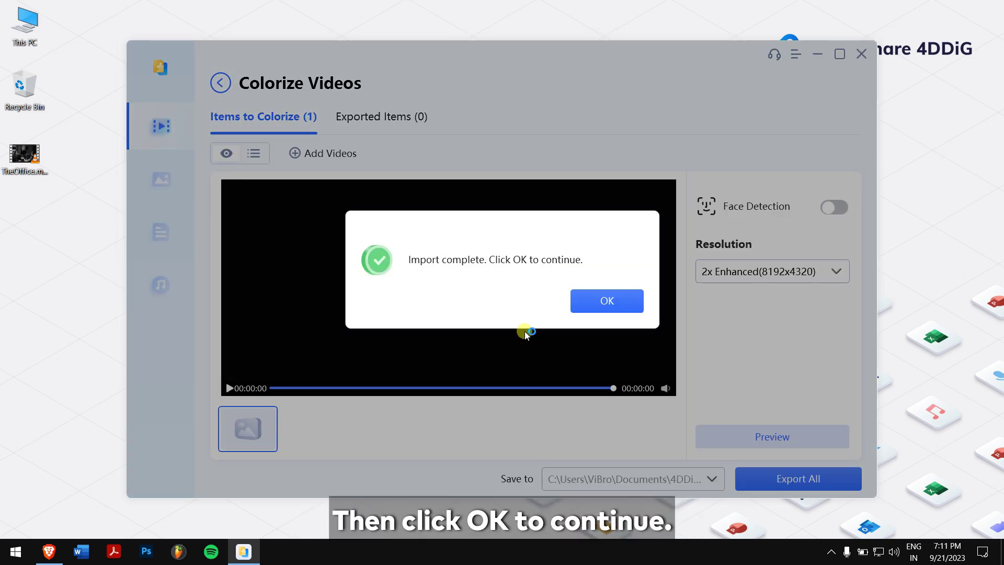
left_click(587, 309)
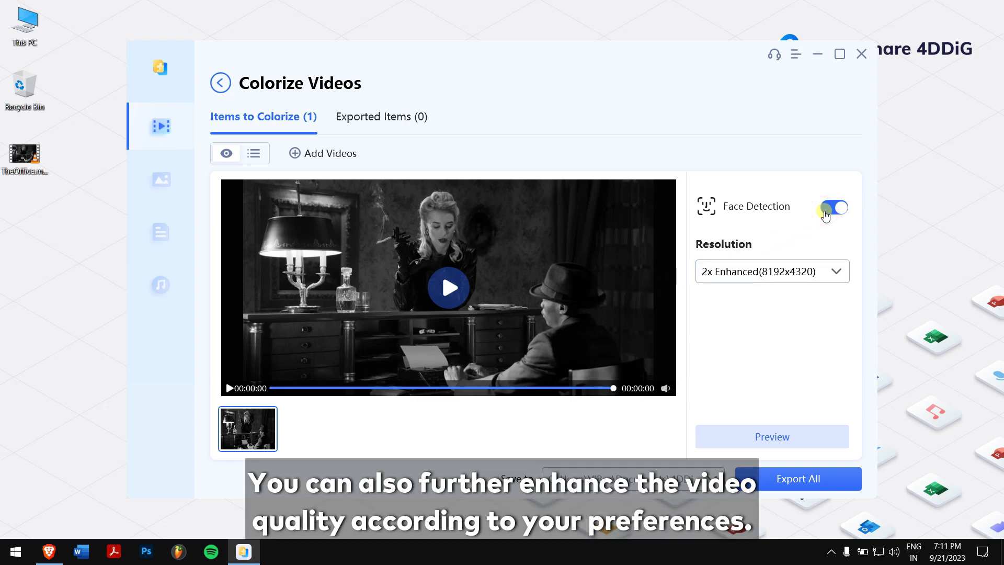
Choose 1x Enhanced (4096x2160) output, save to Desktop, then generate and close a colorized preview.
left_click(819, 279)
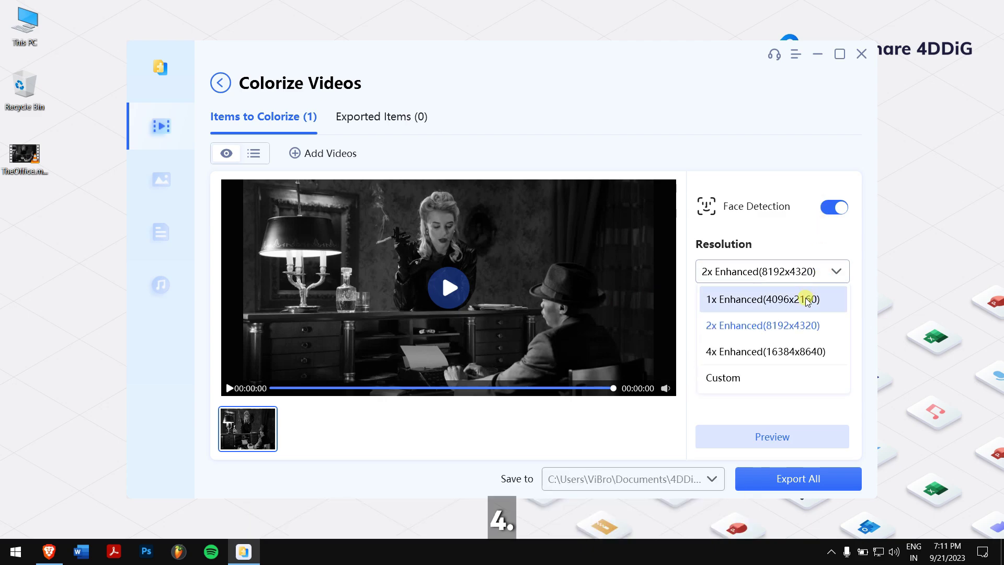
left_click(807, 296)
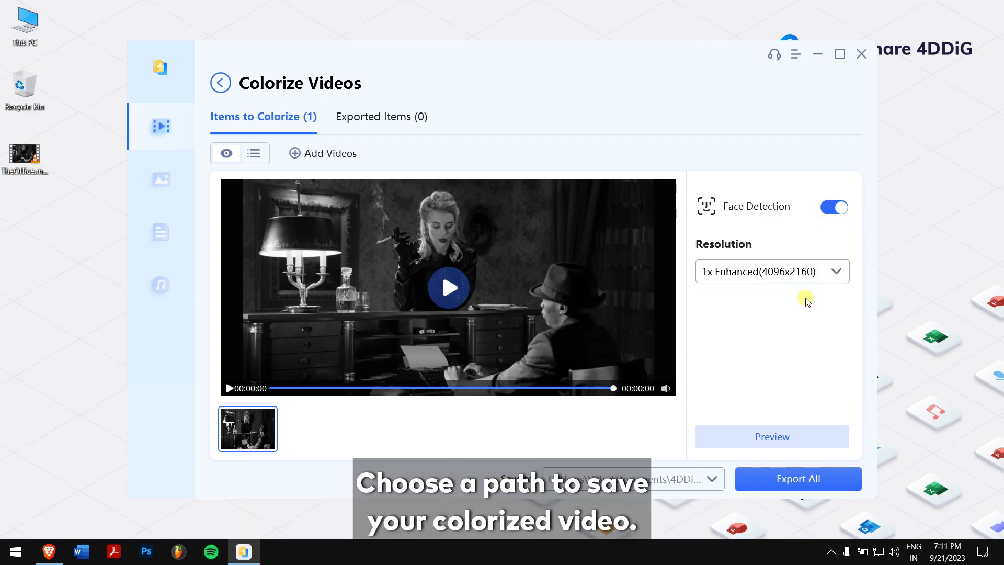
left_click(671, 480)
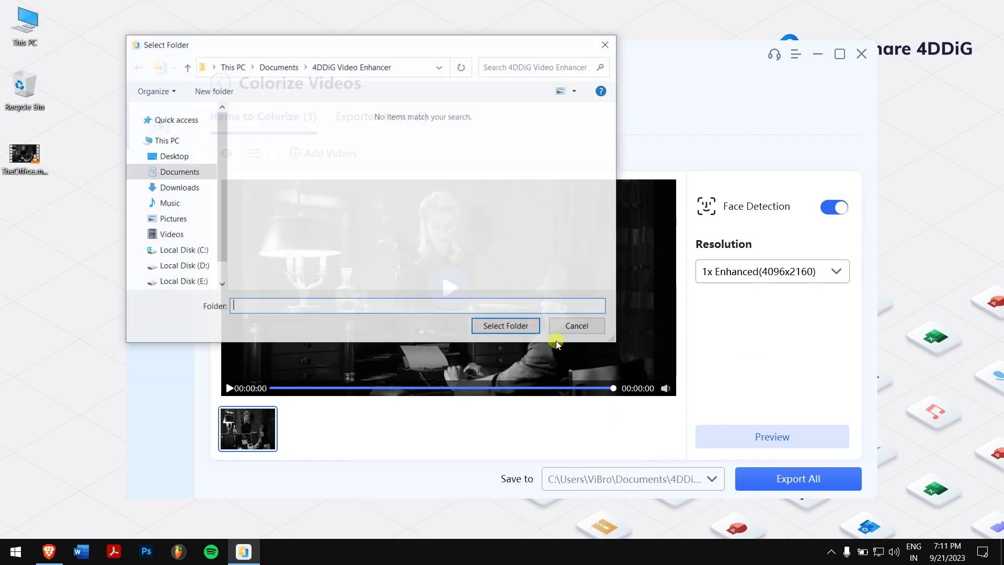
left_click(157, 157)
left_click(504, 326)
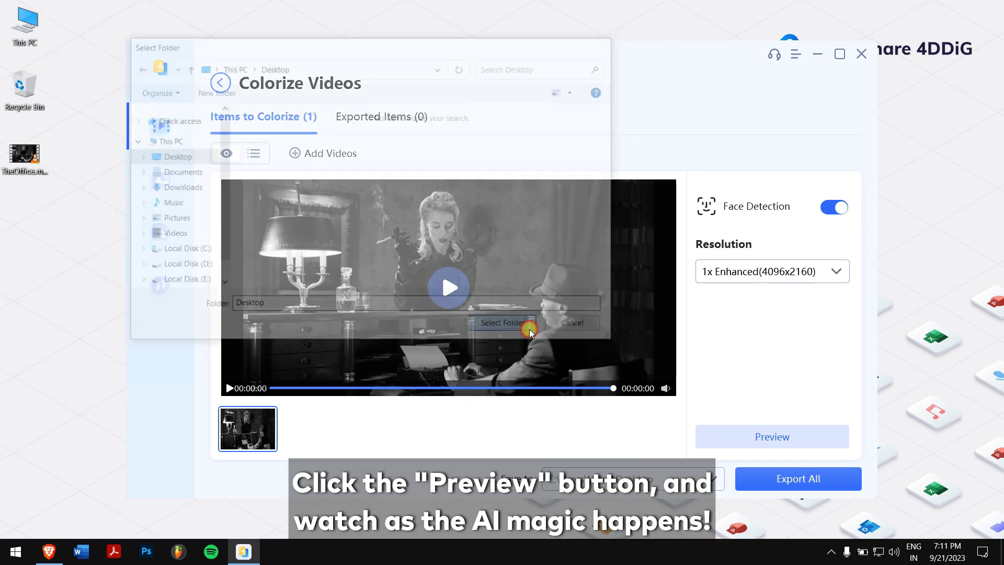
left_click(756, 444)
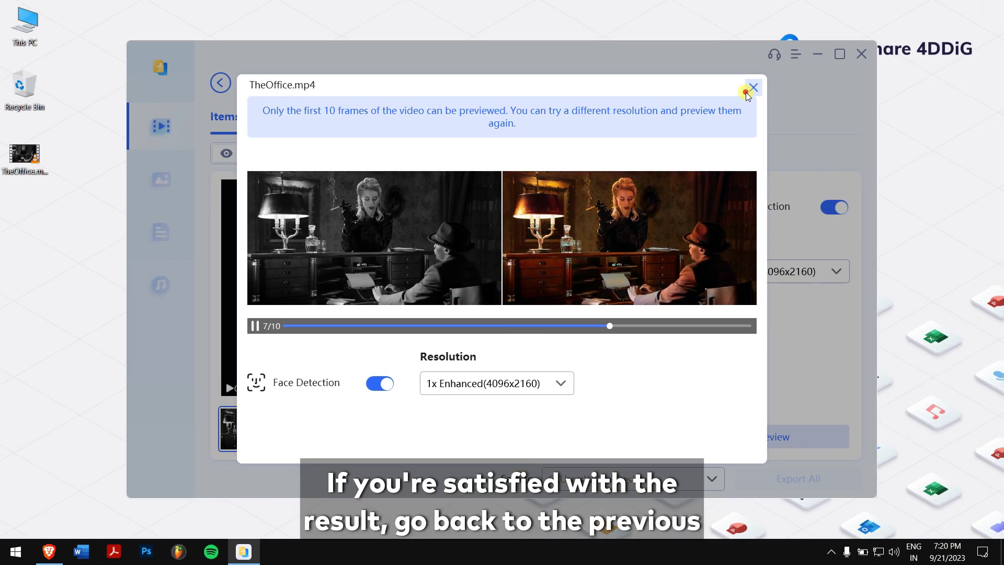
key("Escape")
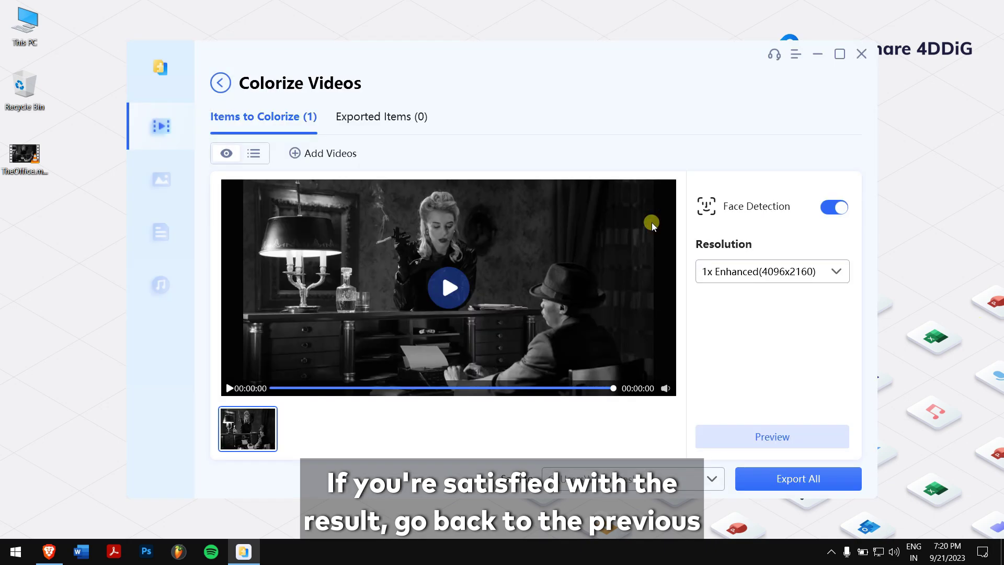
Run Export All on the colorized TheOffice video and wait for Export Complete.
left_click(797, 487)
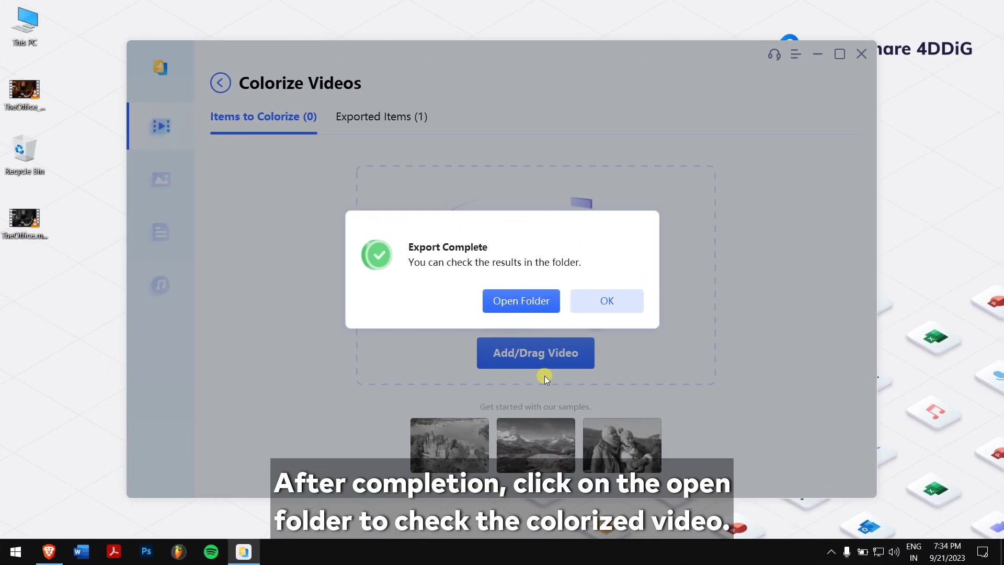
Open the export folder and play TheOffice_enhanced.mp4 in VLC, then close the player.
left_click(523, 301)
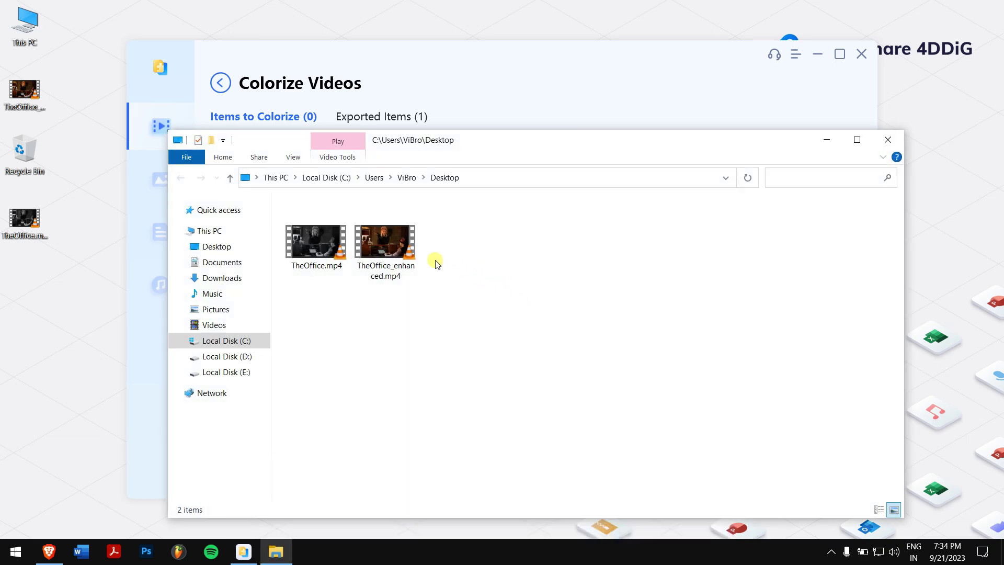
left_click(395, 249)
double_click(394, 246)
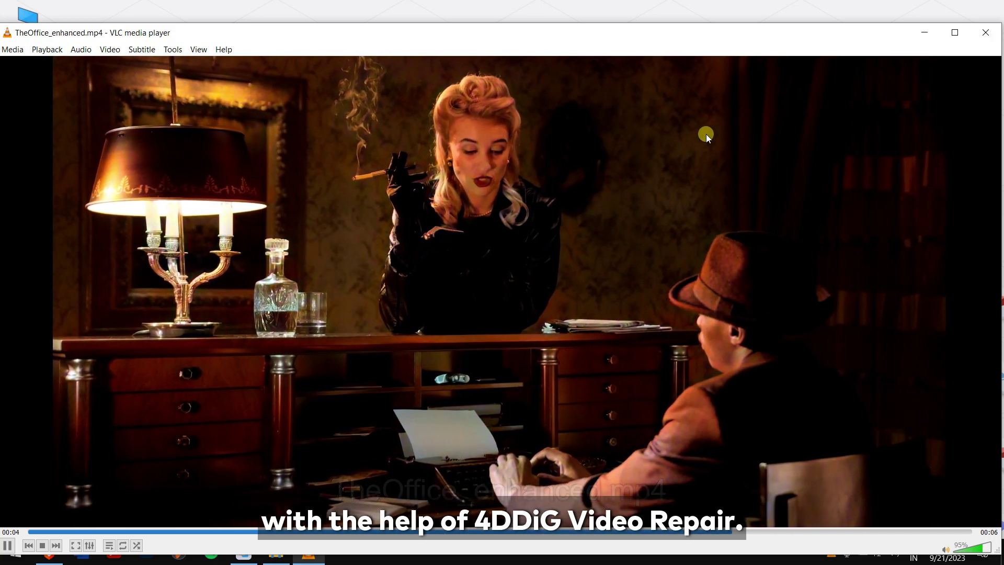
left_click(986, 31)
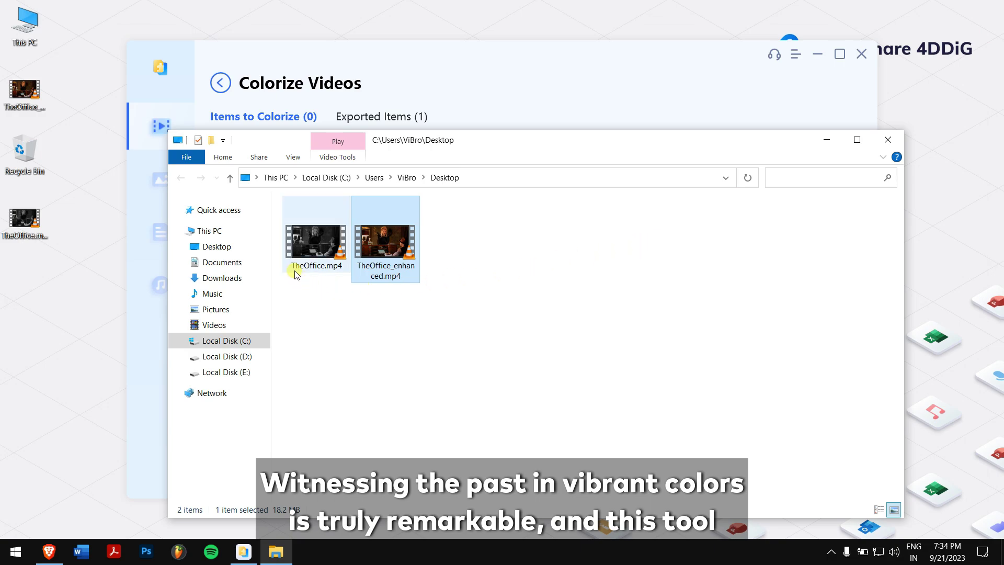
Play the original TheOffice.mp4 in VLC, then drop TheOffice_enhanced.mp4 onto the player to compare.
double_click(305, 239)
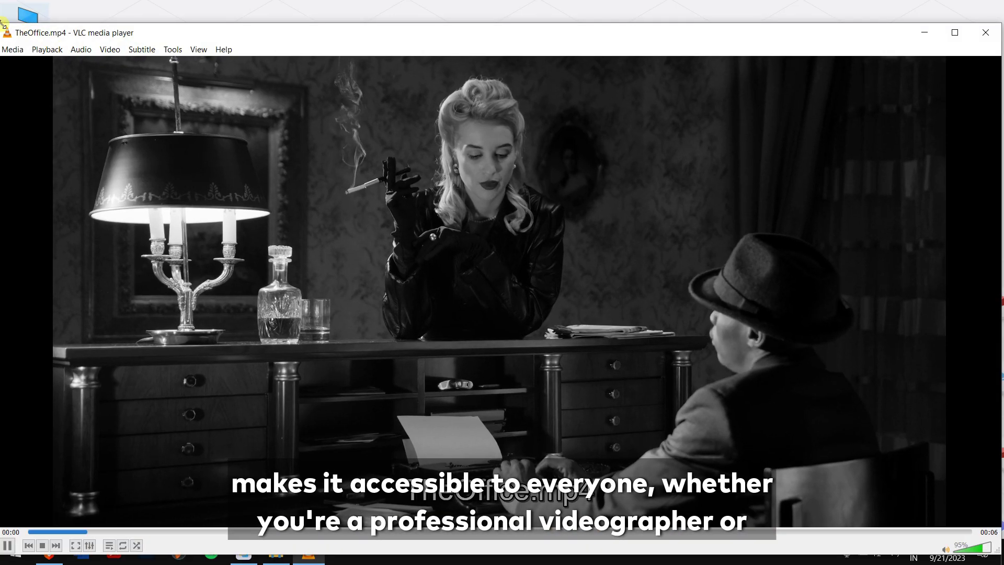
left_click_drag(8, 23, 23, 49)
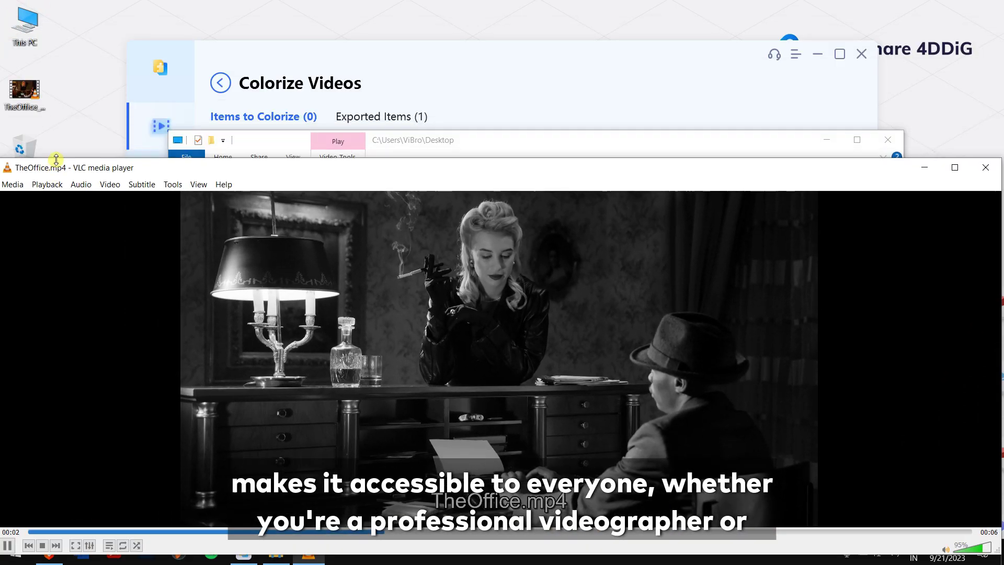
left_click_drag(128, 163, 332, 262)
left_click_drag(384, 242, 551, 356)
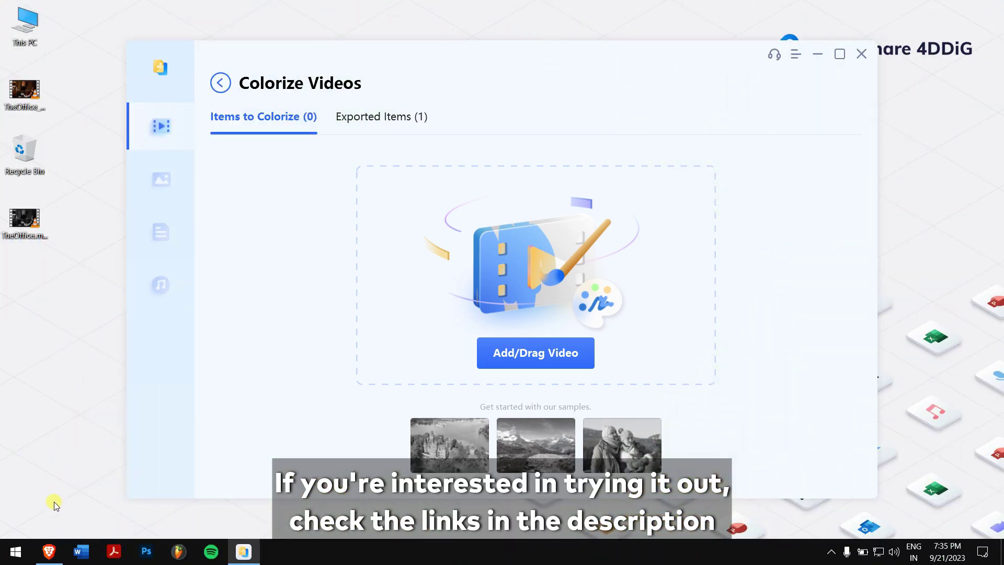
Highlight the 30% off coupon code on the Buy page, then view the app's Exported Items list.
left_click(49, 551)
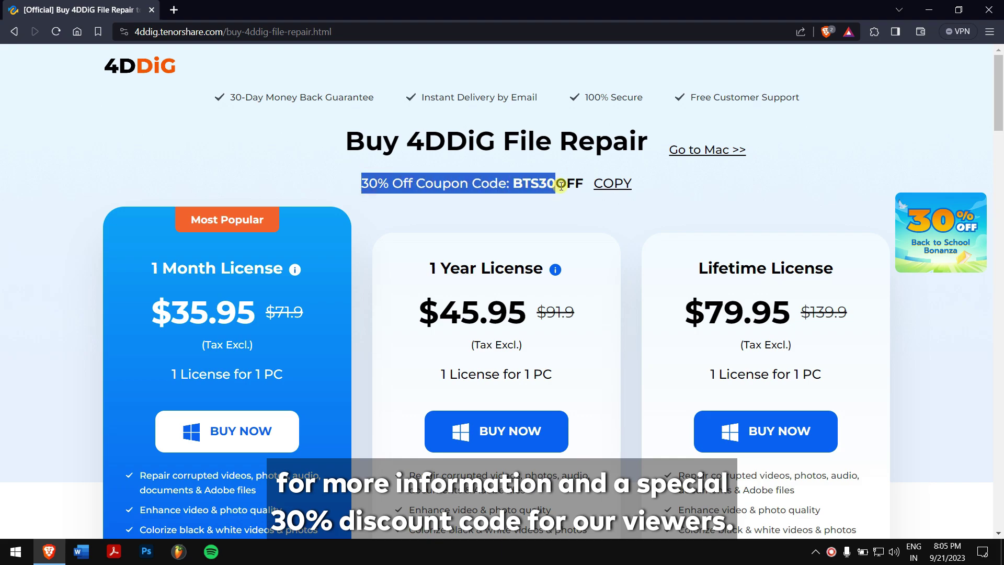
left_click_drag(563, 186, 589, 188)
left_click(645, 228)
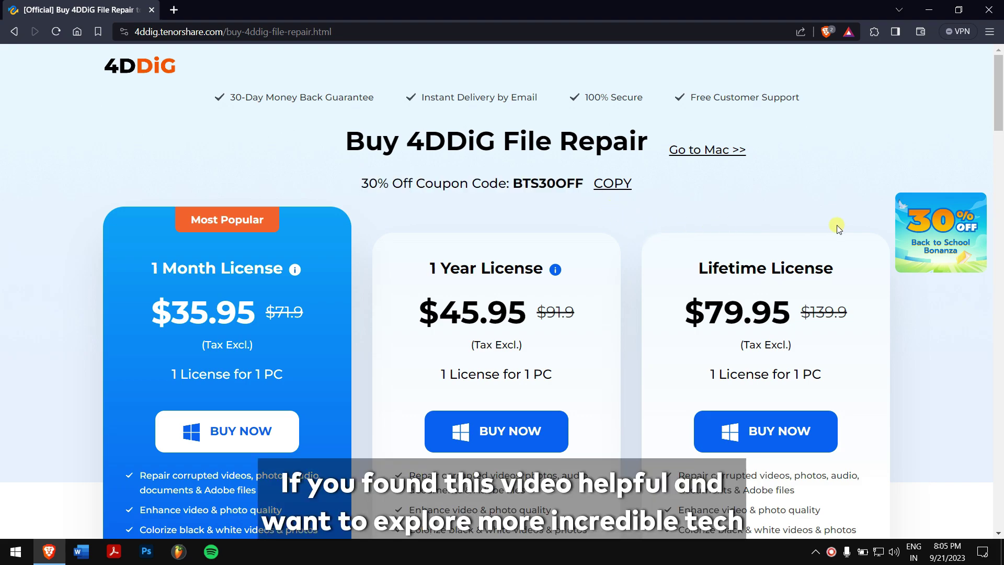
scroll(997, 120, "down", 2)
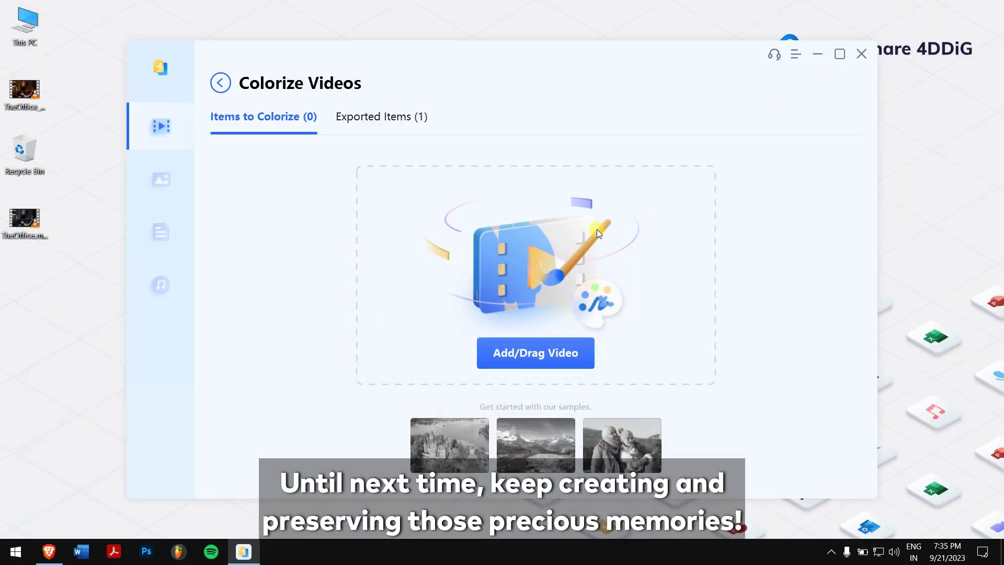
left_click(396, 126)
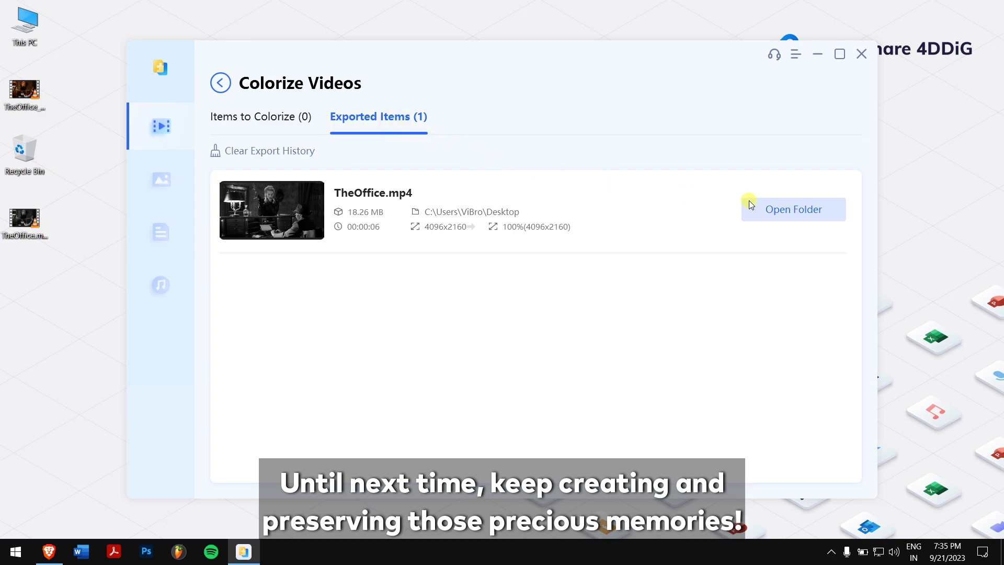